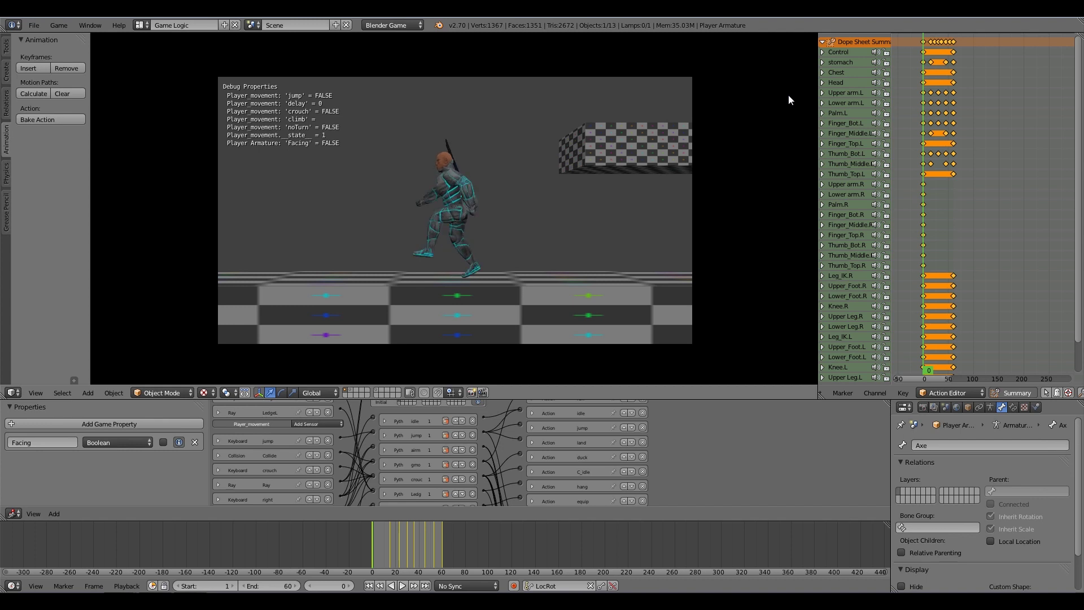
- Run the character right and left in the game preview, then exit back to editing
key(Right)
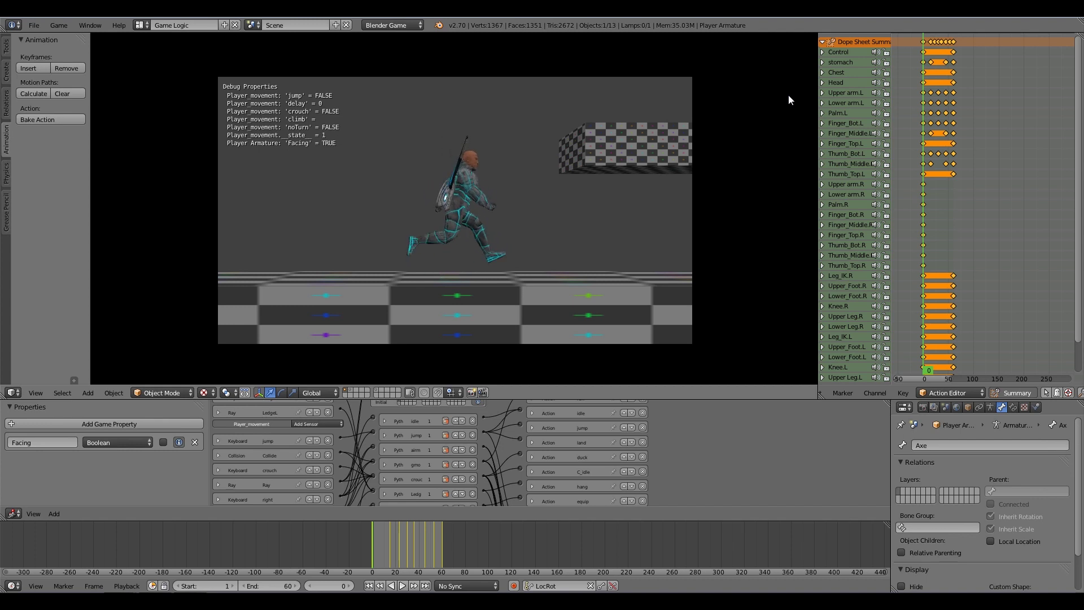
key(Left)
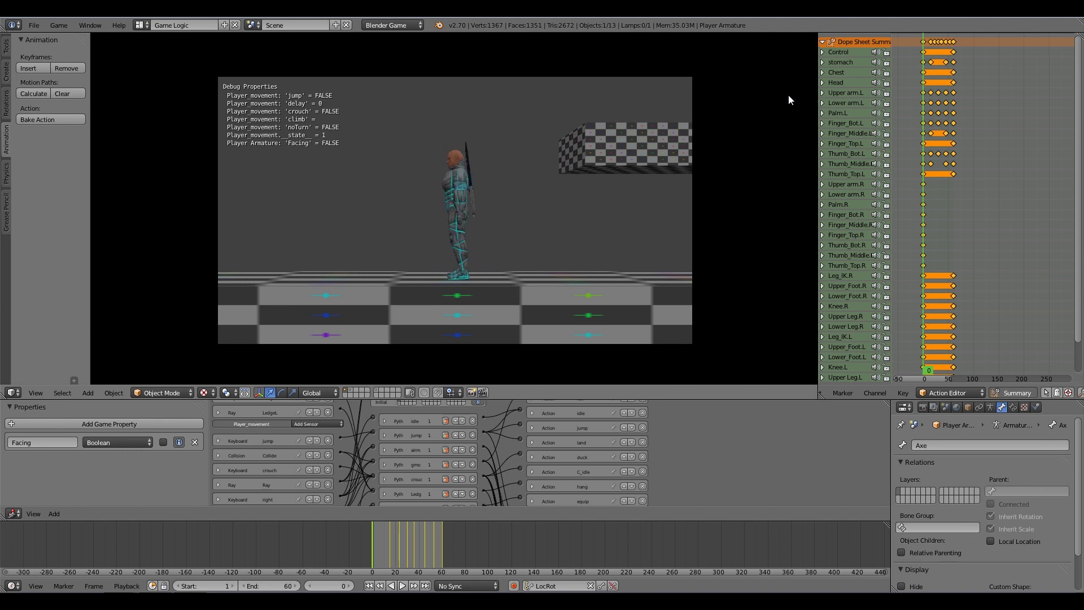
key(Escape)
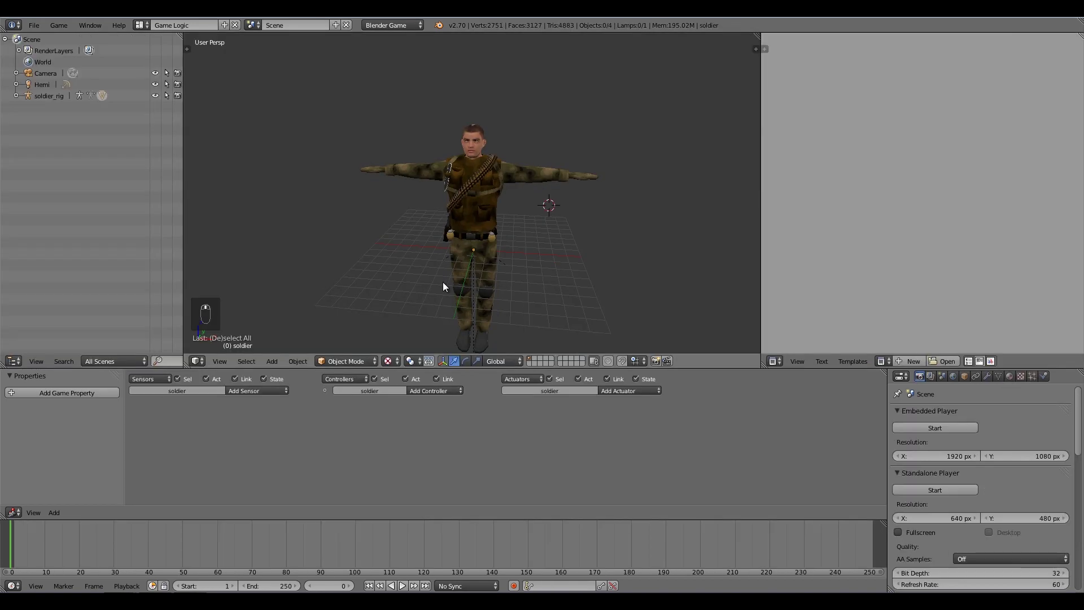
mouse_move(524, 254)
middle_down()
mouse_move(446, 263)
mouse_move(517, 276)
mouse_move(527, 256)
middle_up()
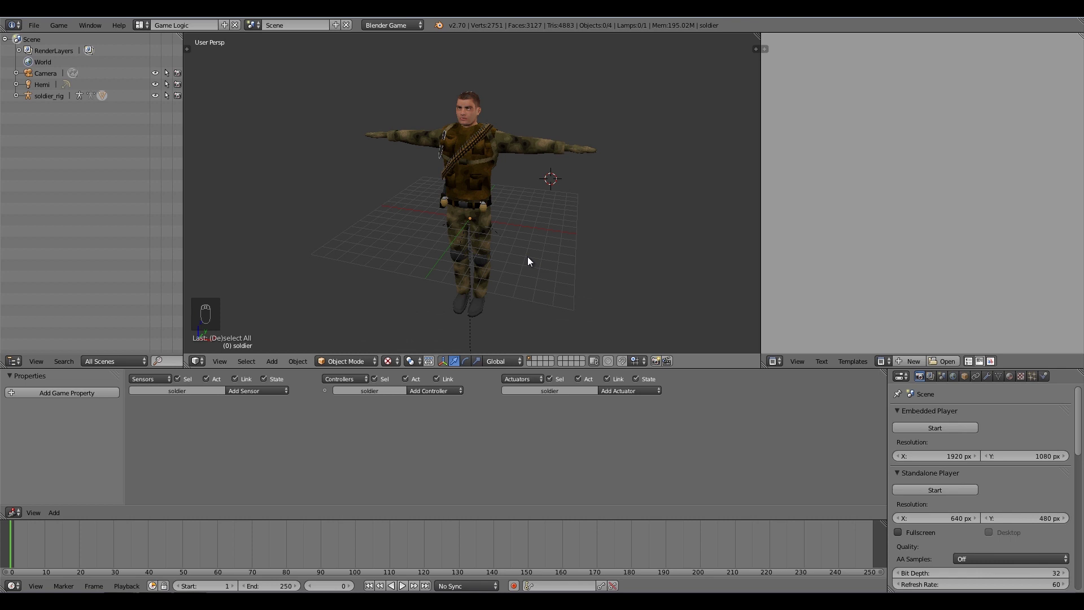
- Show the soldier in wireframe, select soldier_rig and switch it into Pose Mode
scroll(528, 257, up, 1)
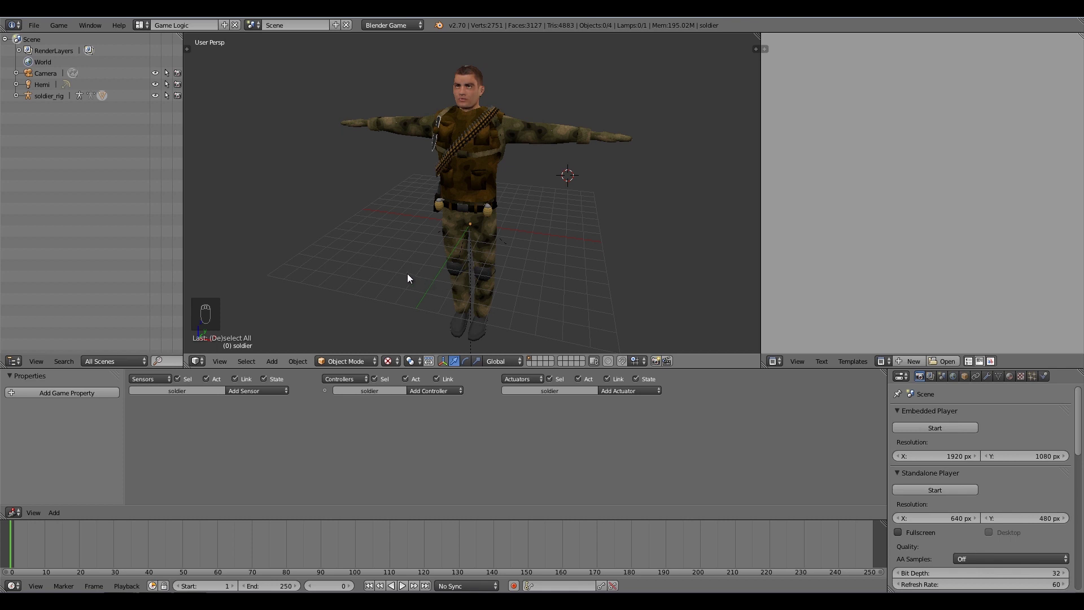
middle_drag(408, 274, 572, 241)
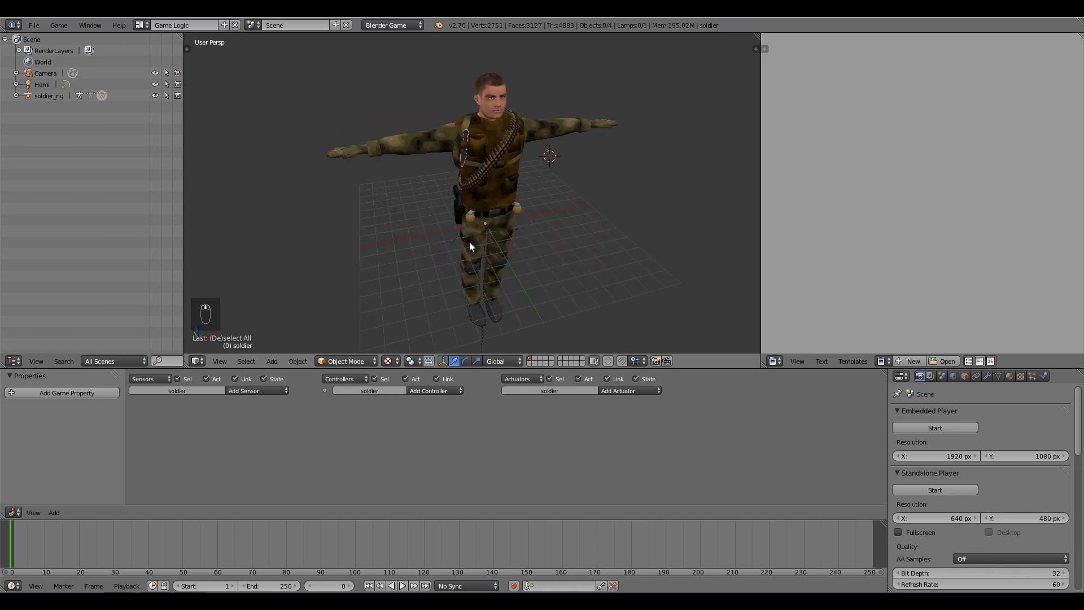
key(z)
right_click(437, 141)
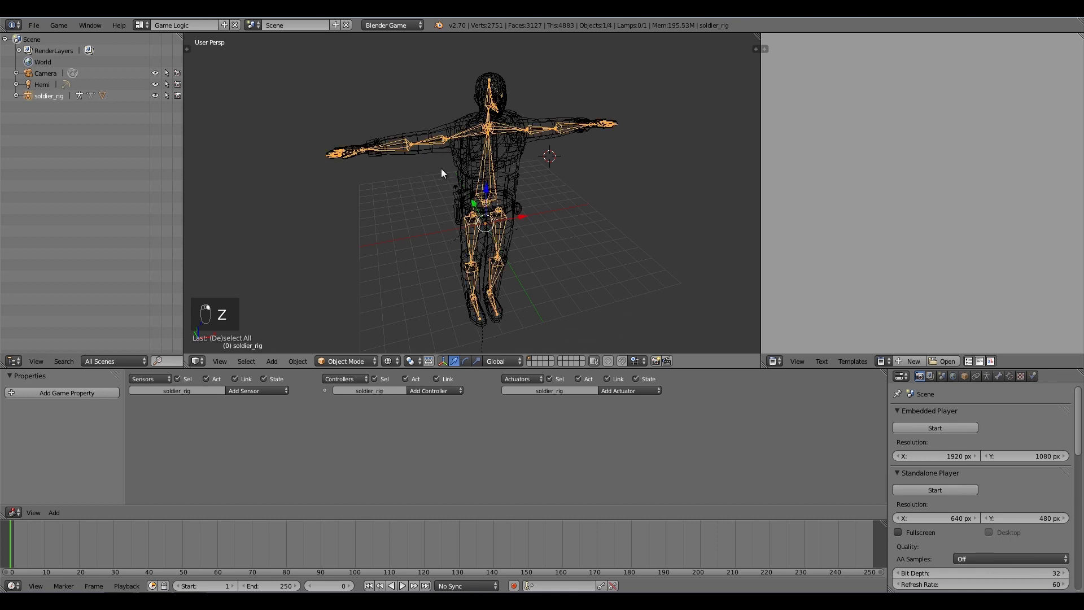
click(344, 359)
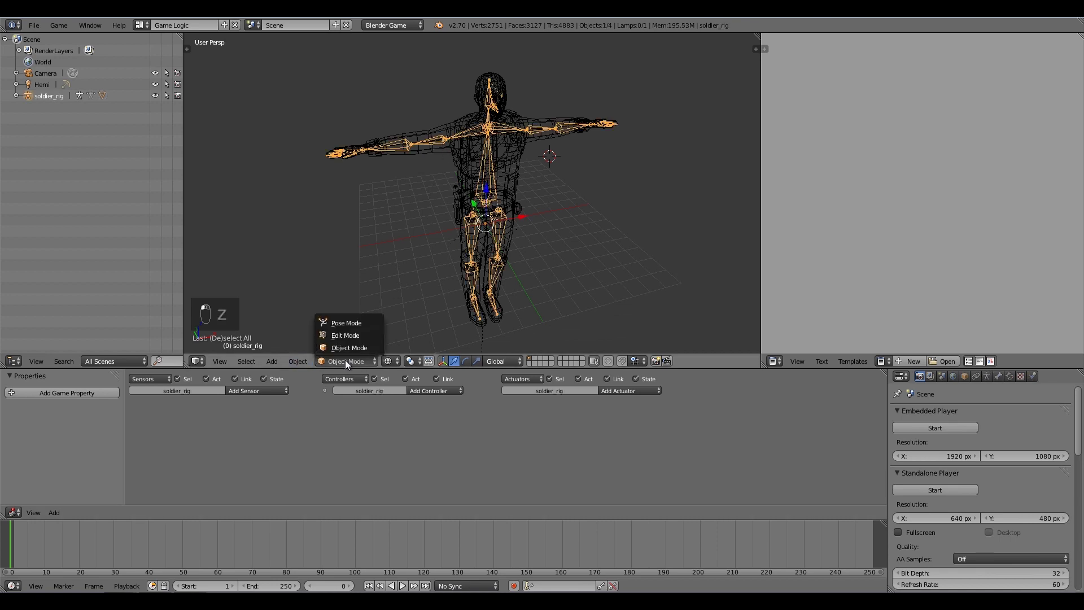
click(346, 323)
mouse_move(372, 274)
middle_down()
mouse_move(581, 165)
mouse_move(492, 162)
mouse_move(479, 195)
mouse_move(521, 201)
mouse_move(505, 186)
mouse_move(485, 224)
mouse_move(486, 188)
mouse_move(478, 199)
mouse_move(524, 201)
mouse_move(489, 196)
middle_up()
- Rotate the IS shoulder bone and lower the IAU upper arm bone
key(z)
key(z)
right_click(492, 184)
right_click(479, 178)
key(r)
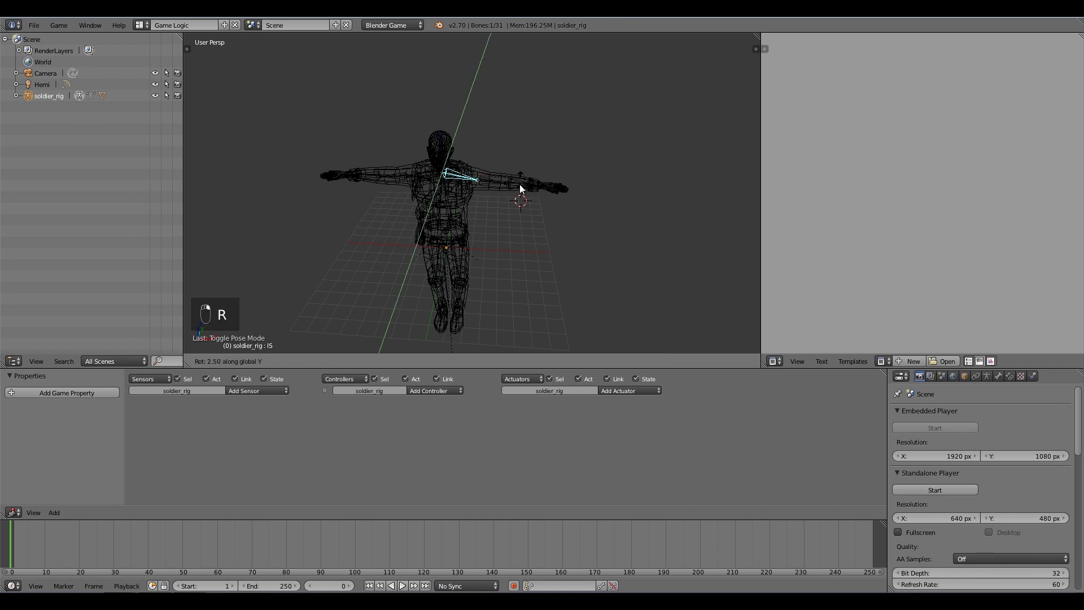
click(517, 196)
right_click(517, 193)
key(r)
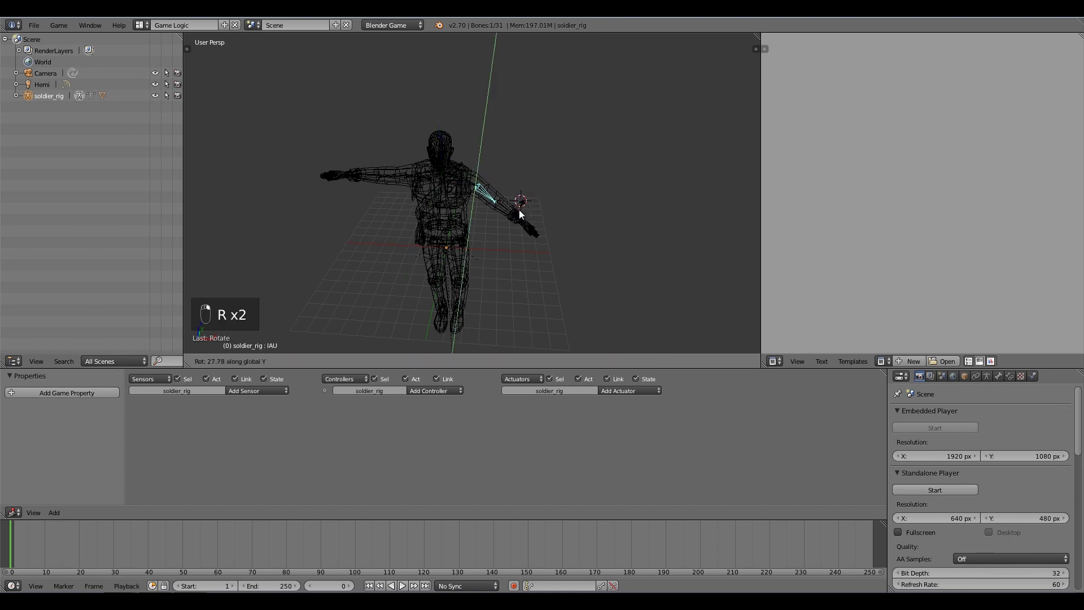
click(502, 213)
- Rotate the IAD forearm bone upward and refine the arm pose
right_click(525, 214)
key(r)
click(535, 185)
key(r)
click(497, 227)
mouse_move(496, 227)
middle_down()
mouse_move(475, 198)
mouse_move(511, 202)
mouse_move(530, 225)
mouse_move(462, 205)
mouse_move(499, 226)
mouse_move(487, 226)
middle_up()
key(r)
click(512, 229)
- Switch to textured display and rotate the arm bone about the global Y axis
key(z)
key(alt+z)
key(r)
key(y)
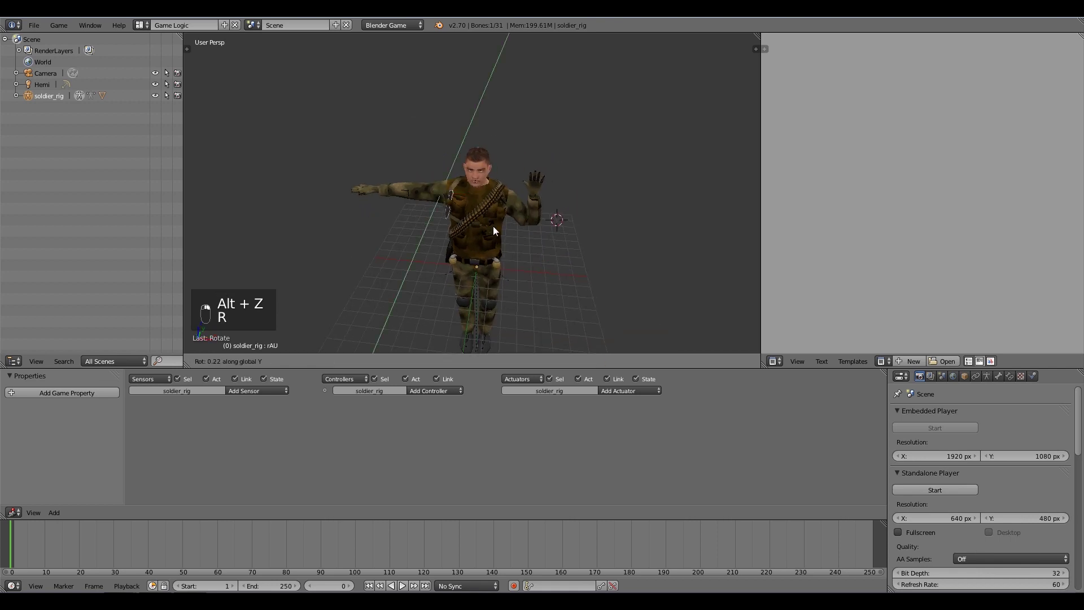
click(476, 155)
middle_drag(475, 155, 485, 185)
scroll(516, 227, up, 5)
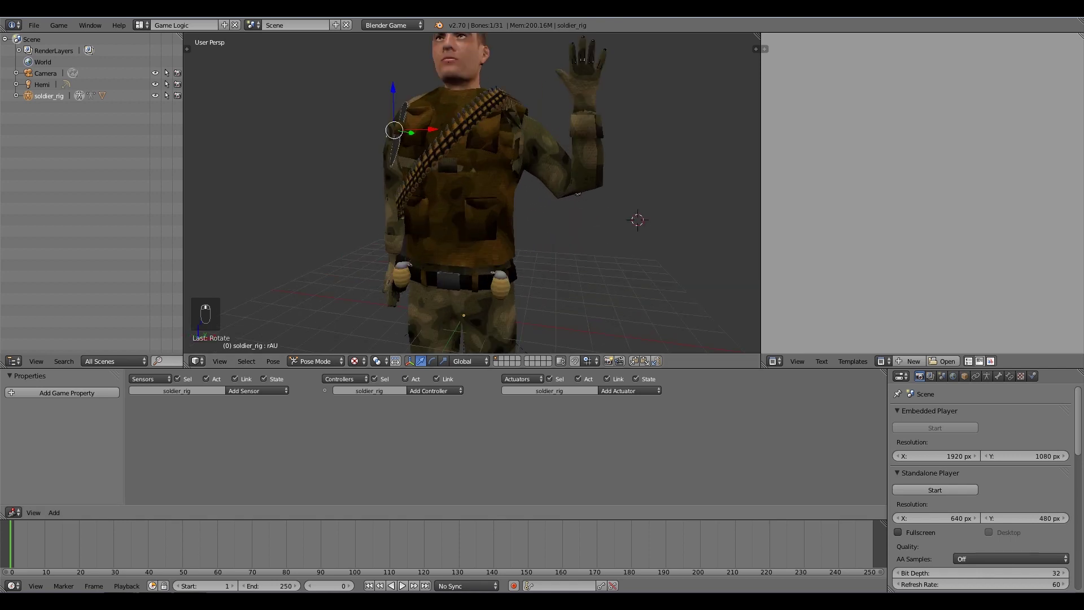
scroll(517, 226, down, 4)
middle_drag(517, 227, 421, 262)
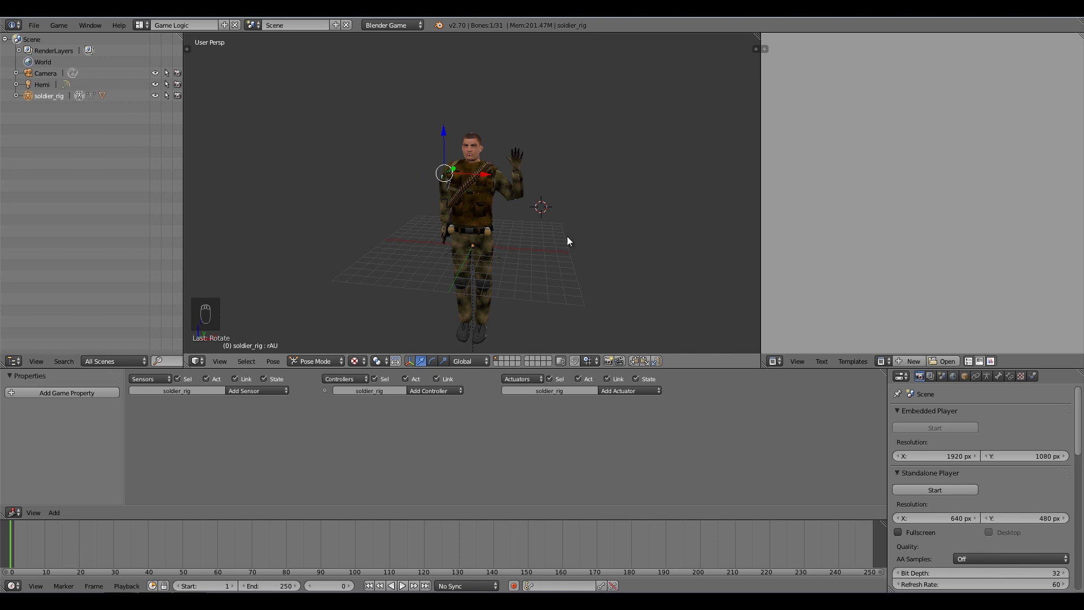
- Change the right-side text editor into a Dope Sheet and widen it
click(778, 364)
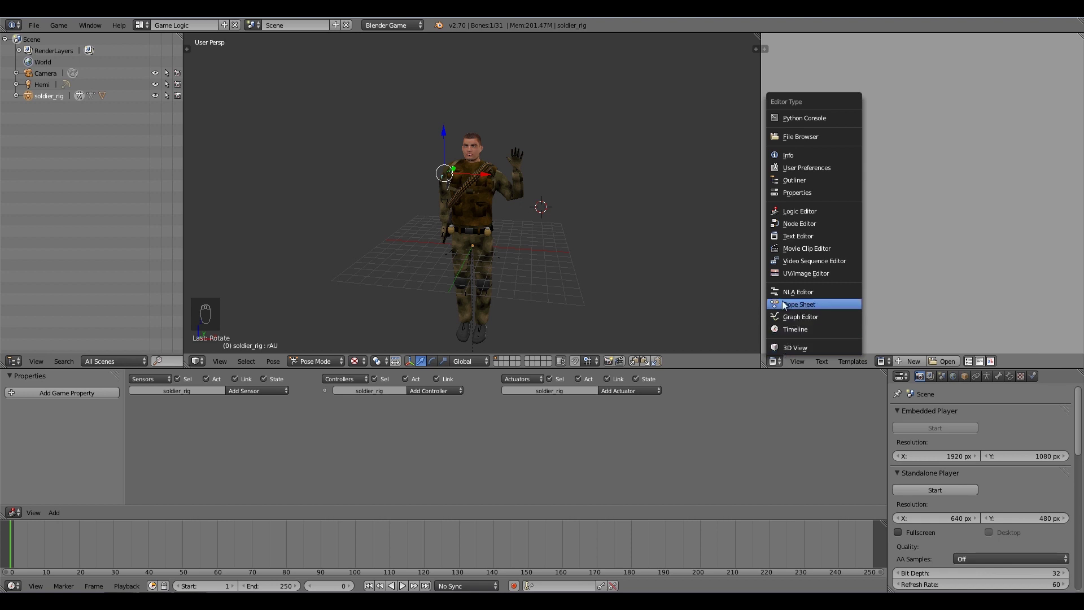
click(795, 307)
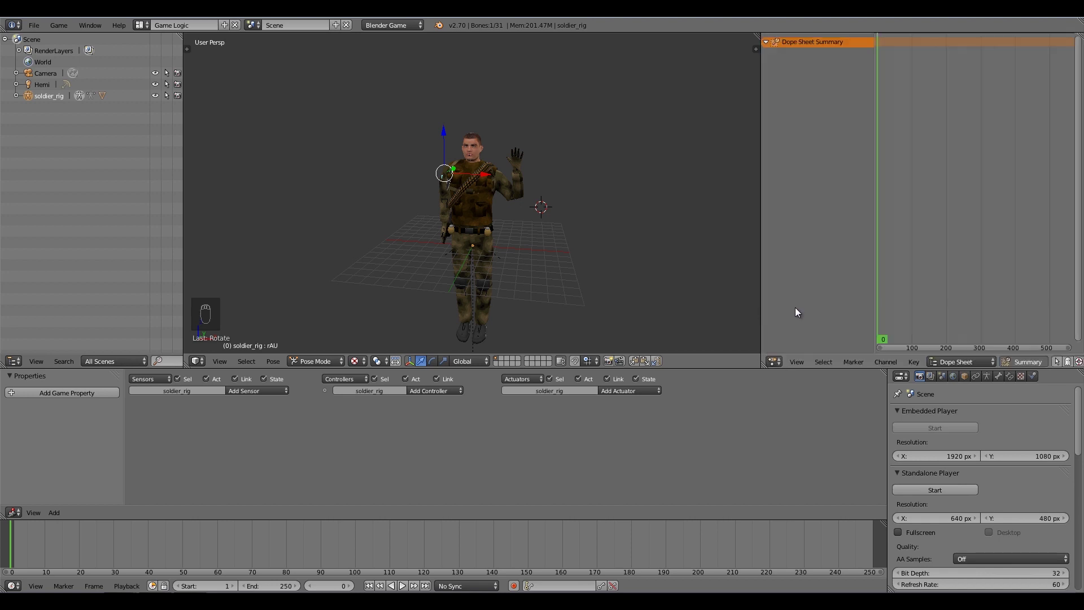
drag(872, 285, 830, 286)
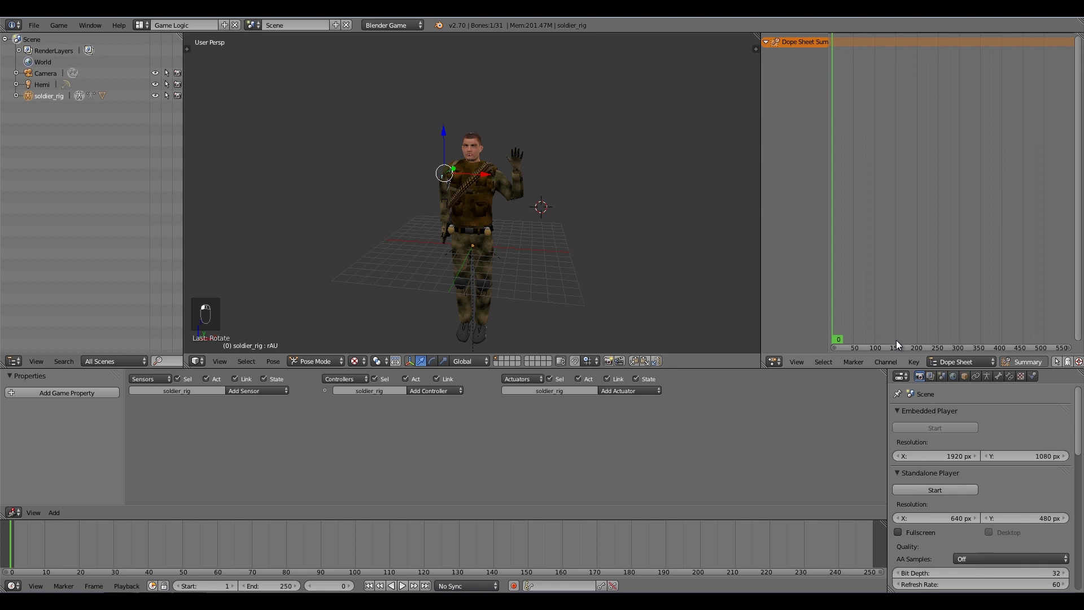
- Switch the Dope Sheet to Action Editor mode and create a new action
click(950, 364)
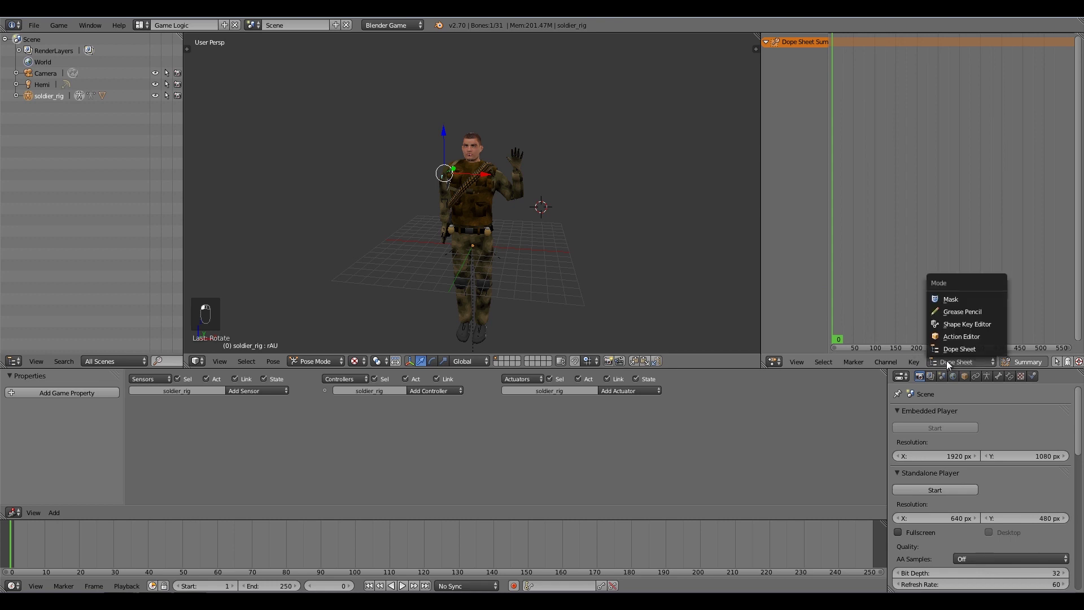
click(963, 338)
scroll(928, 364, down, 5)
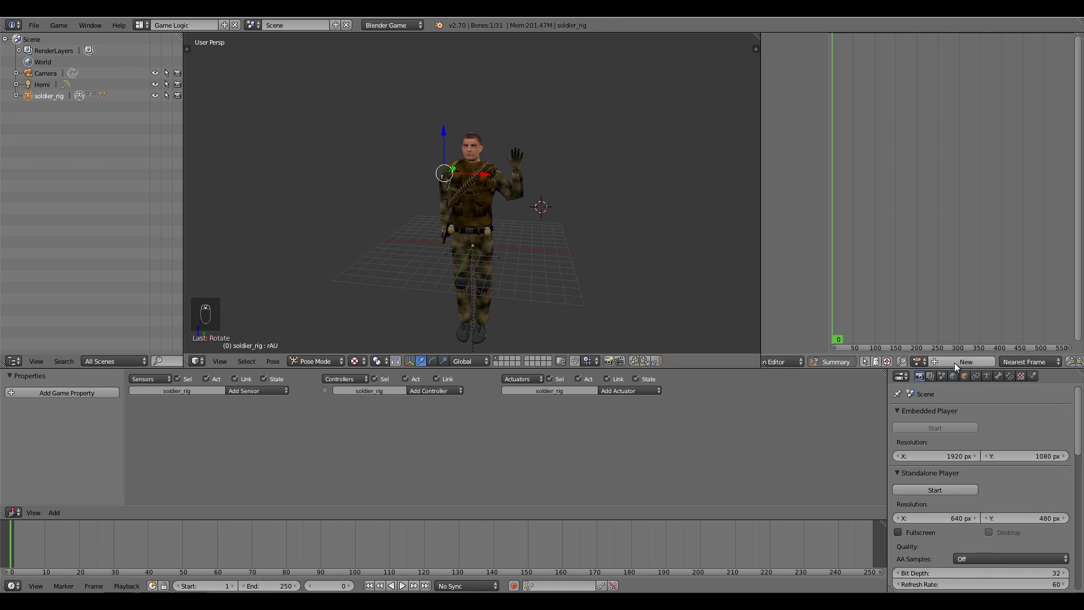
click(954, 362)
- Rename the new action to 'wave'
click(979, 361)
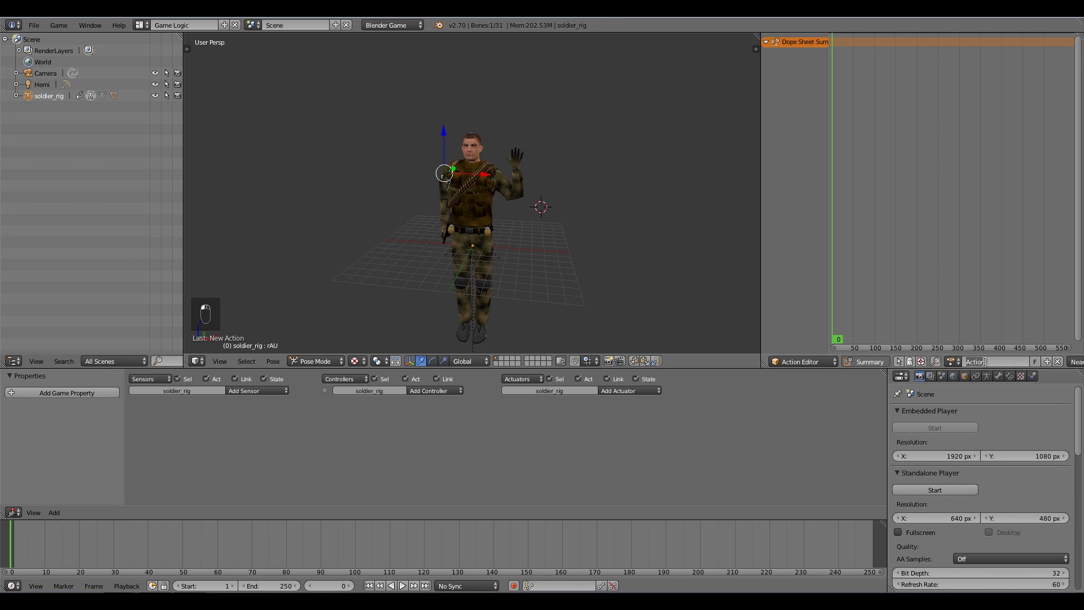
text(wave)
key(Return)
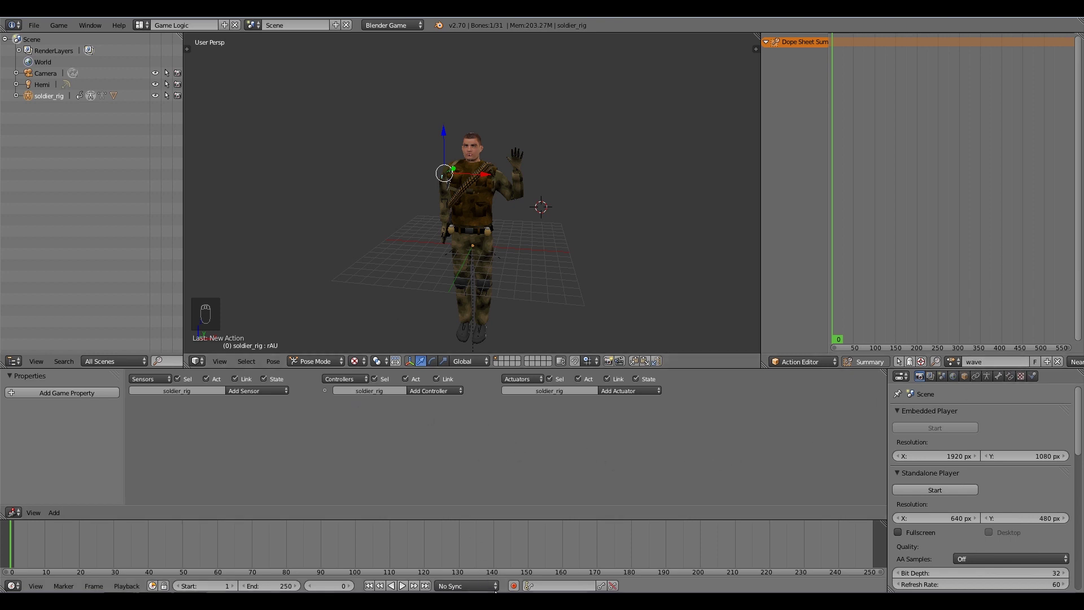
- Enable automatic keyframe recording with LocRot as the active keying set
click(514, 586)
click(558, 586)
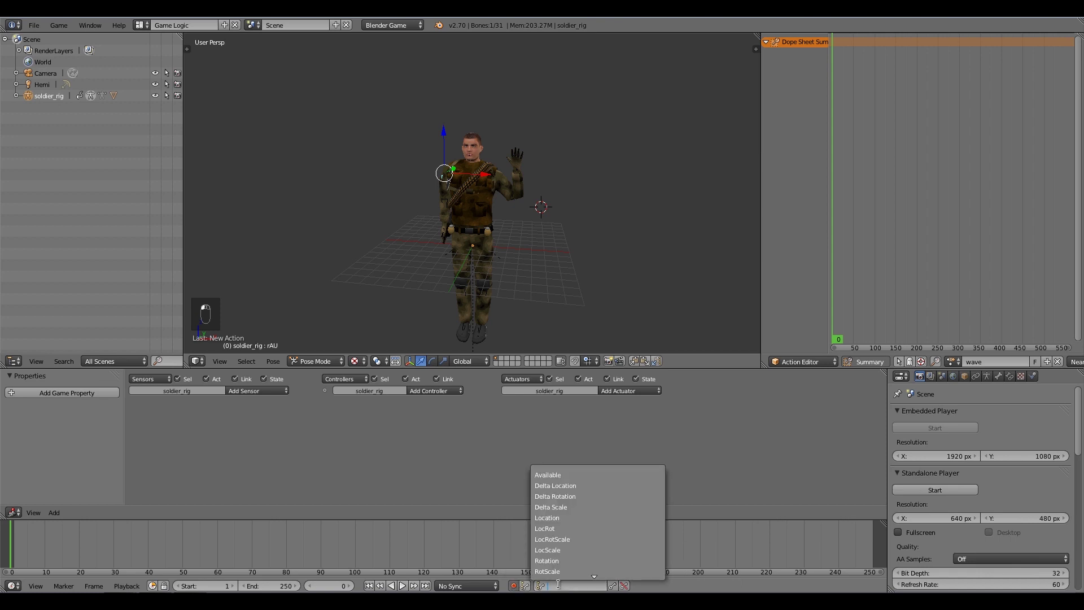
click(559, 529)
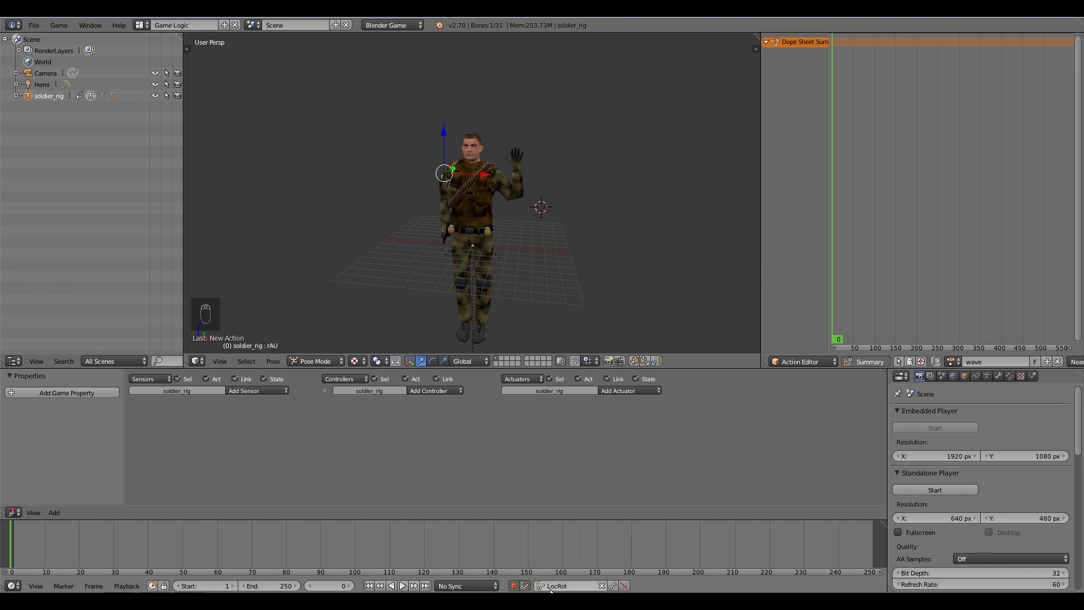
click(514, 586)
middle_drag(480, 254, 554, 232)
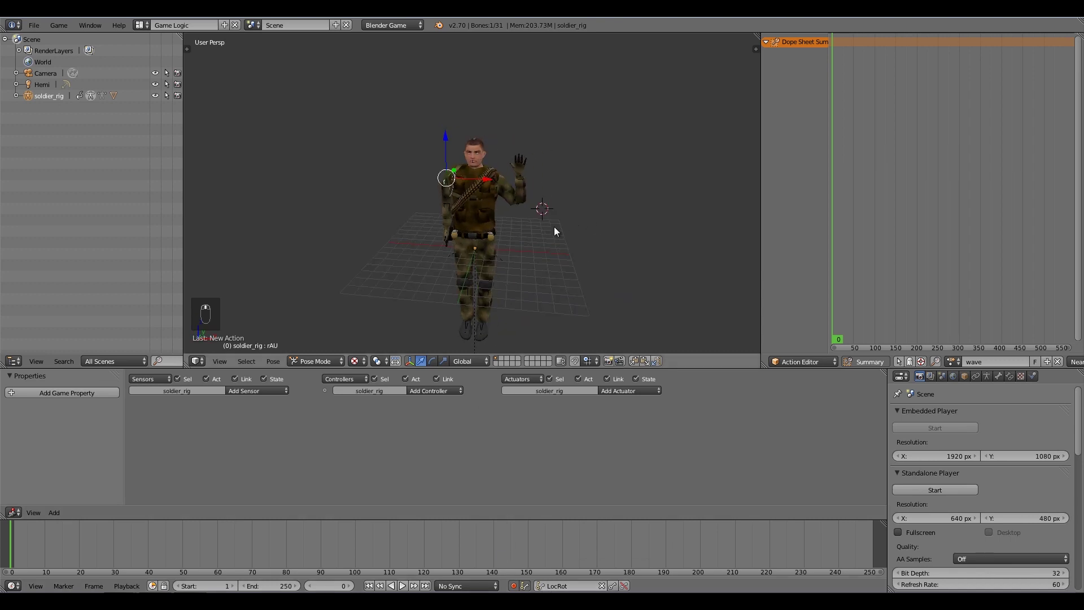
- Select all bones and insert LocRot keyframes at frame 0
key(a)
key(a)
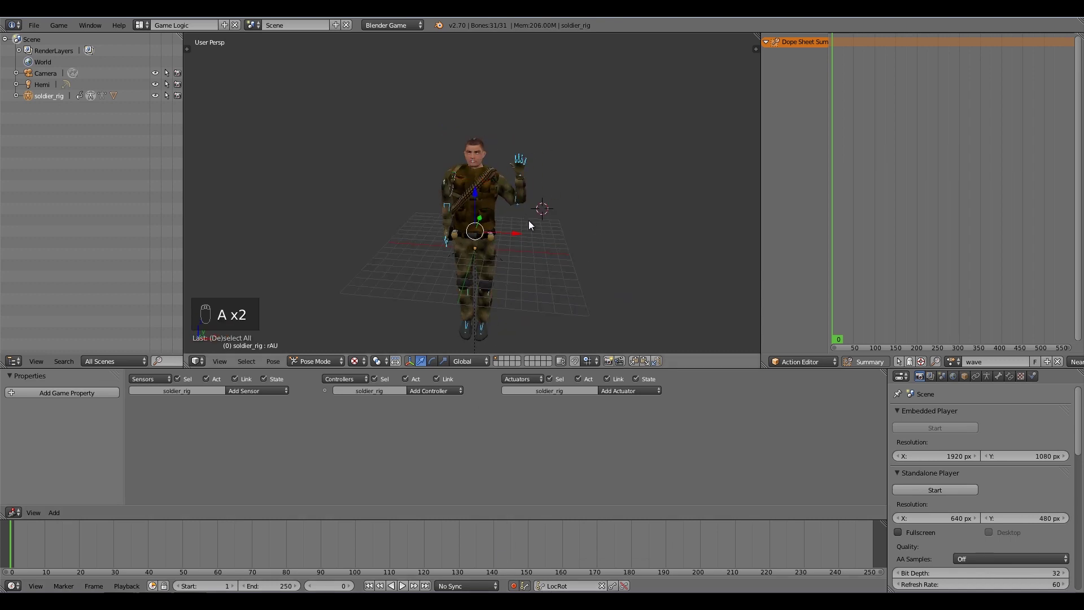
key(i)
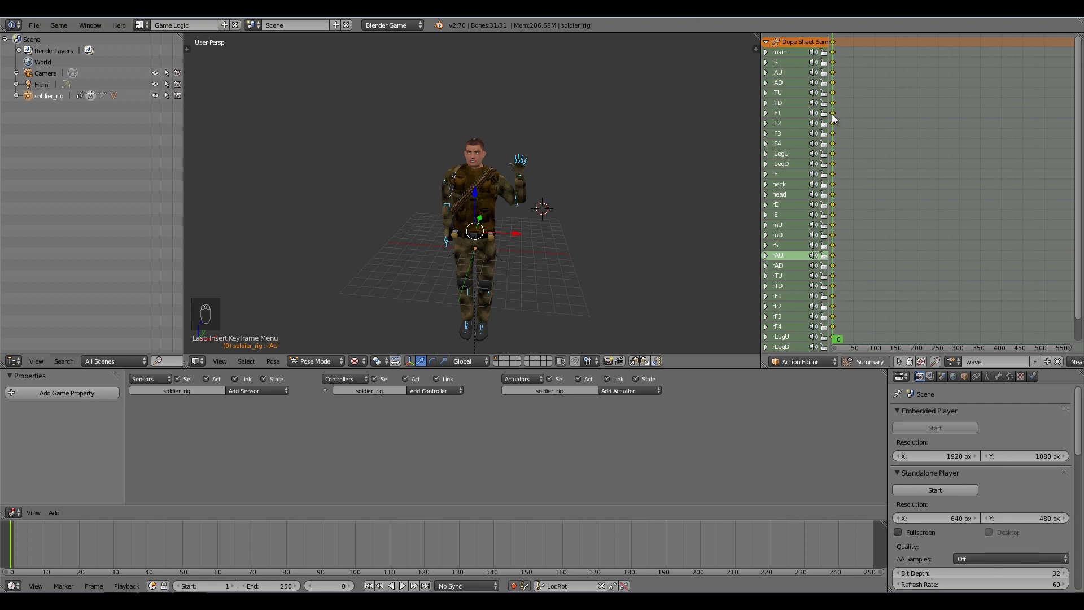
scroll(859, 280, down, 1)
- Move to frame 10 and select the lAD forearm bone in wireframe view
drag(39, 566, 44, 544)
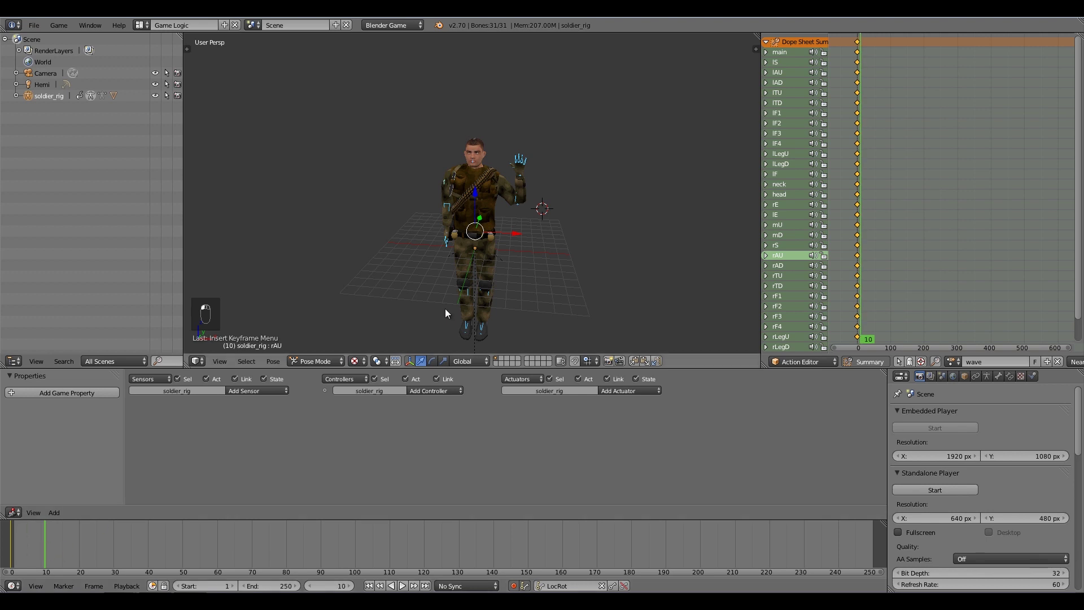
scroll(504, 270, up, 3)
key(z)
right_click(579, 189)
- Rotate the lAD forearm outward at frame 10, auto-recording a keyframe
right_click(577, 194)
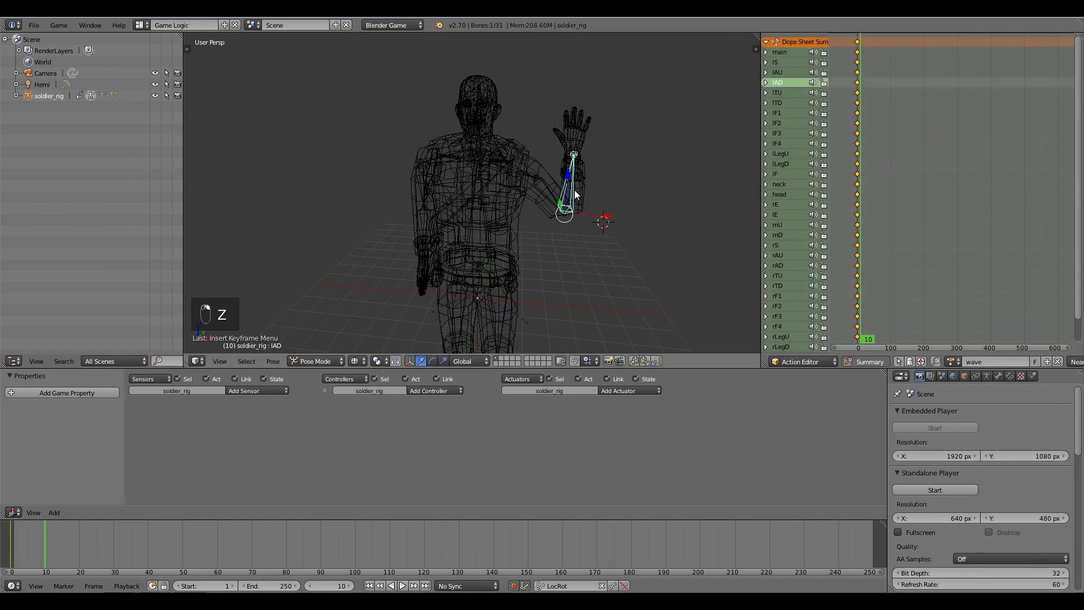
key(r)
click(614, 185)
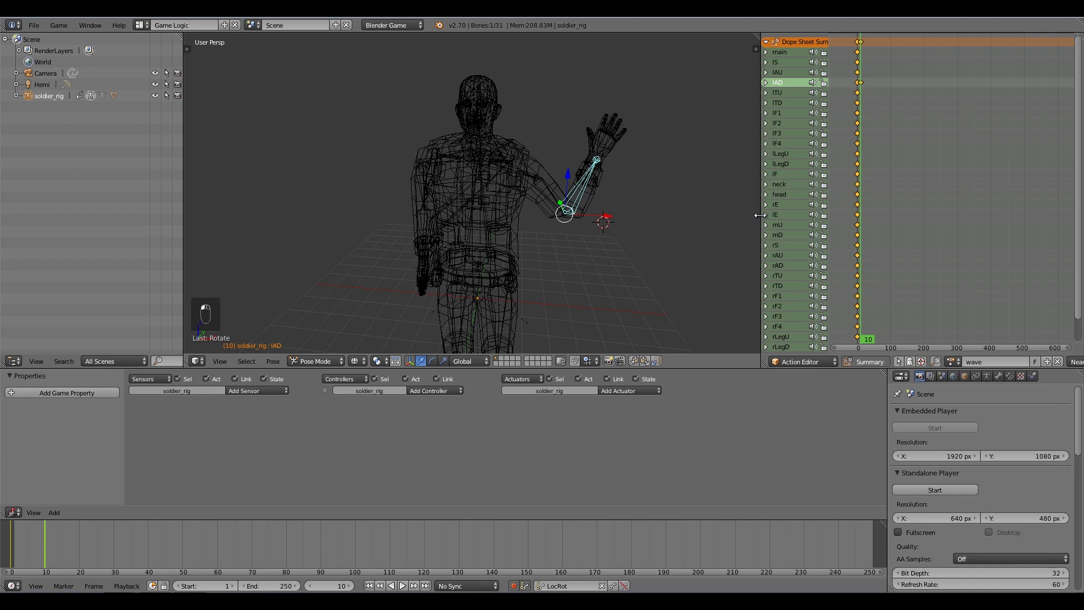
- Widen and zoom the Action Editor to show the keys, then deselect all keyframes
drag(760, 215, 660, 221)
scroll(818, 207, up, 3)
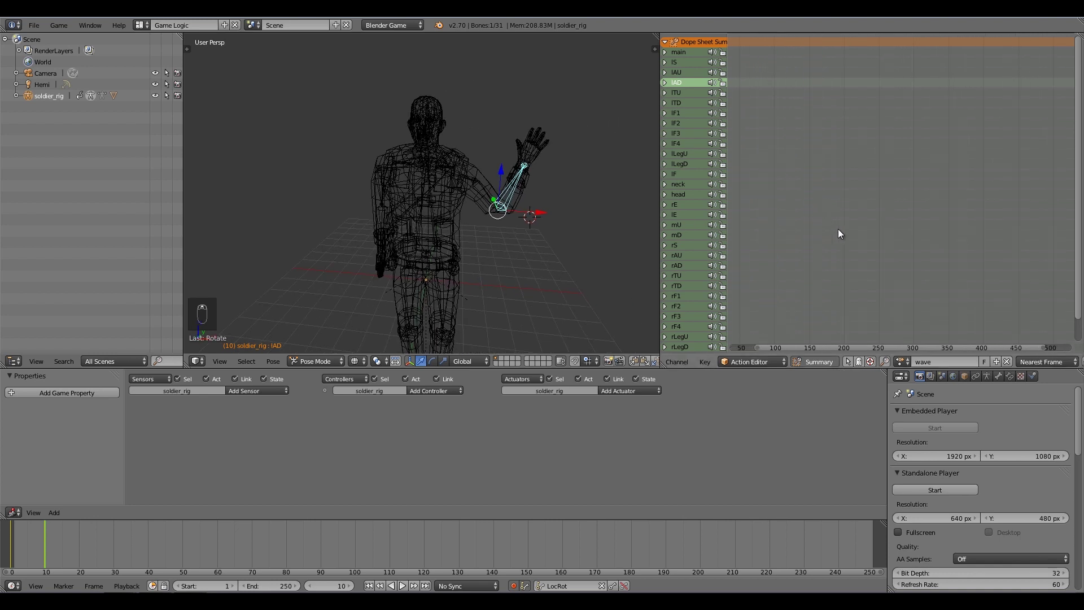
scroll(788, 159, down, 3)
middle_drag(789, 159, 793, 110)
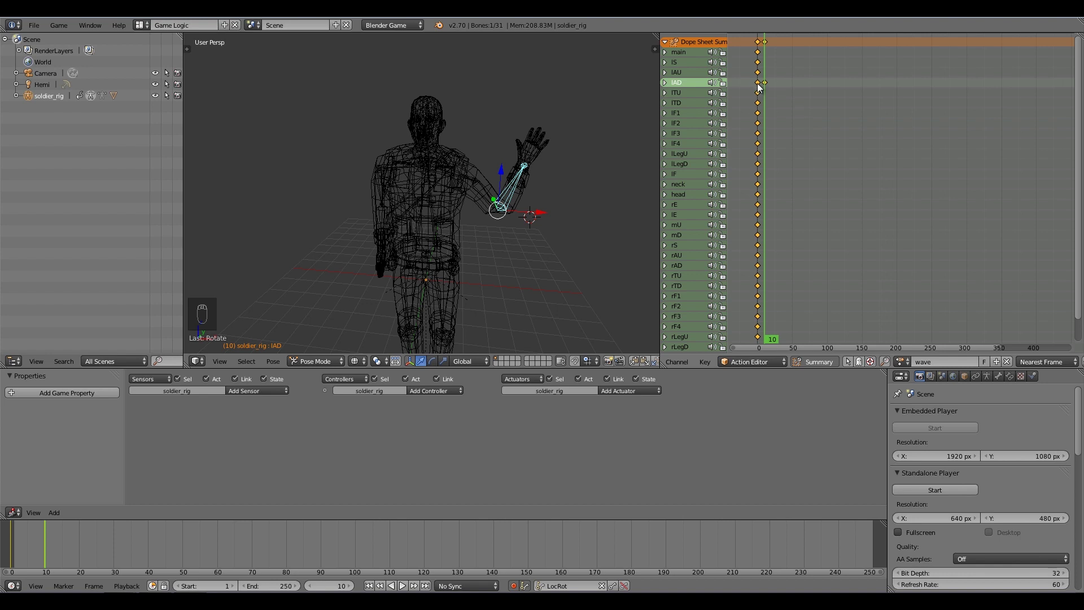
key(a)
- Duplicate the forearm keyframe to frame 20 and scrub to preview the motion
key(shift+d)
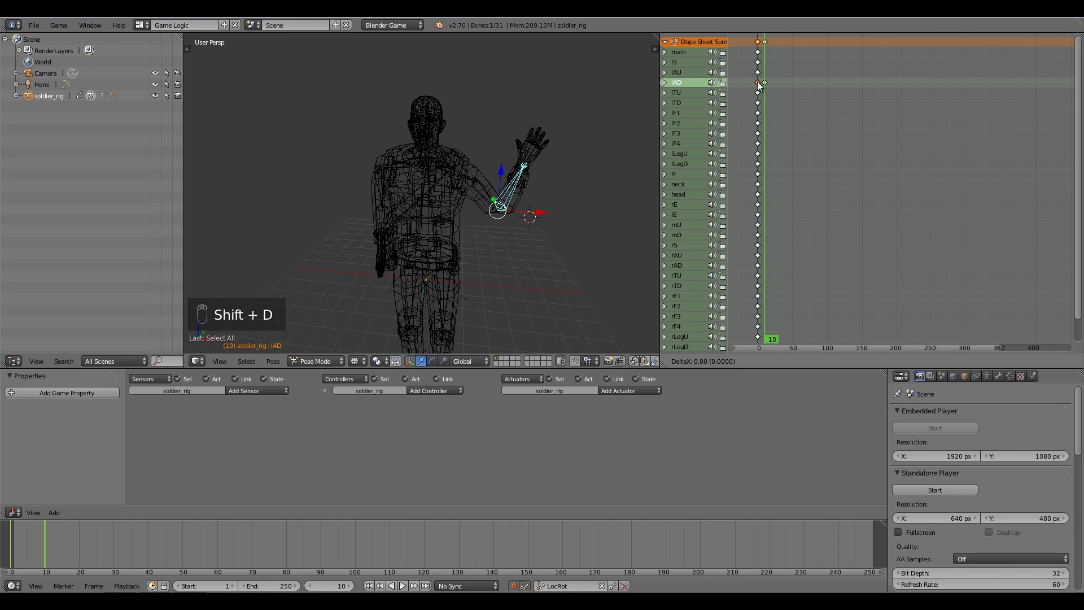
click(766, 88)
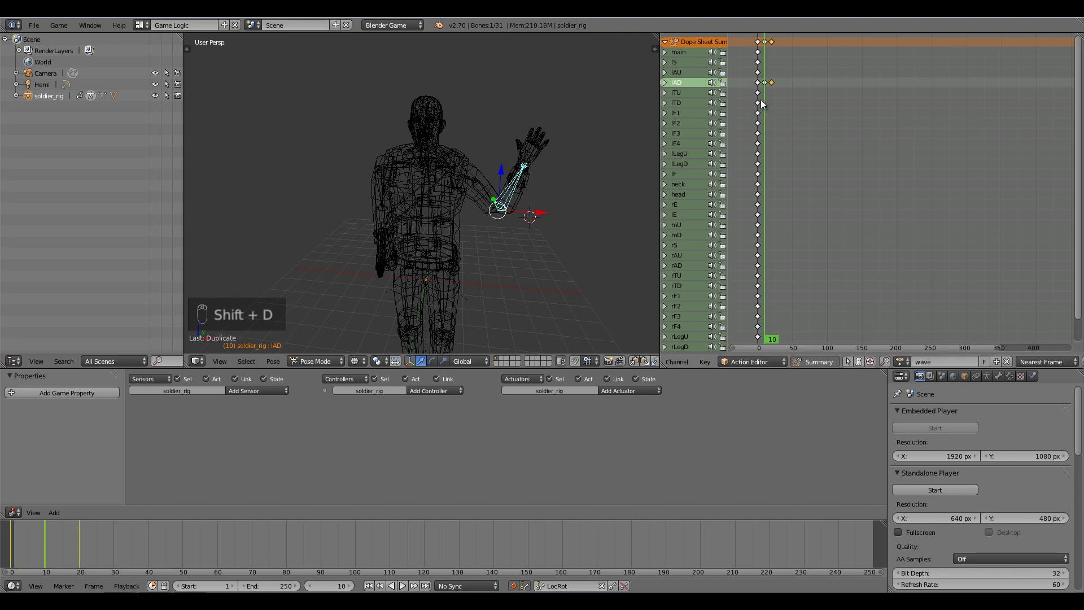
click(759, 91)
mouse_move(760, 91)
mouse_down()
mouse_move(788, 96)
mouse_move(746, 89)
mouse_up()
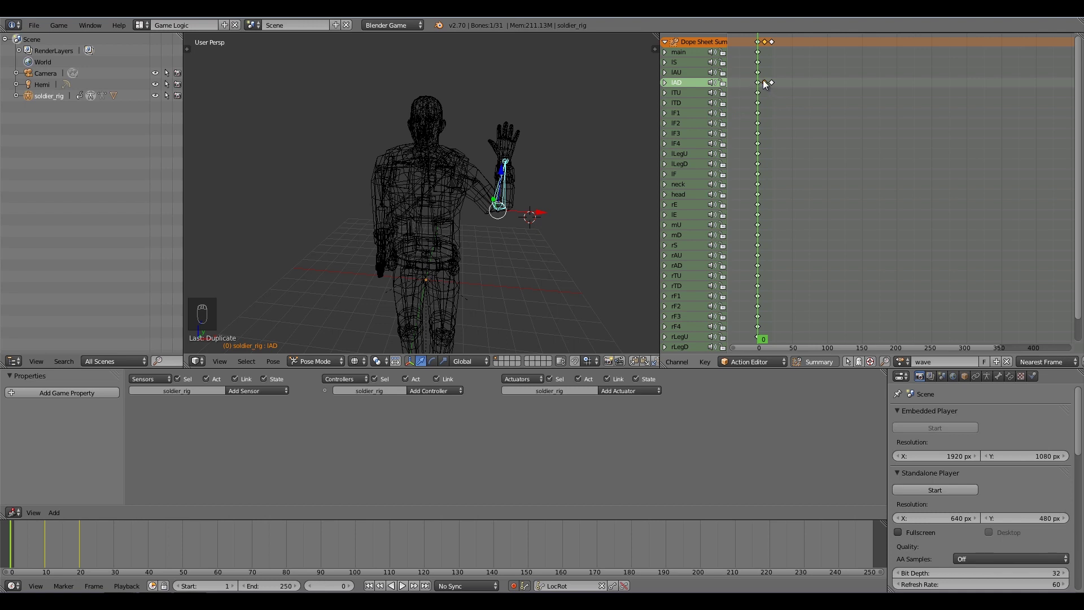
click(767, 91)
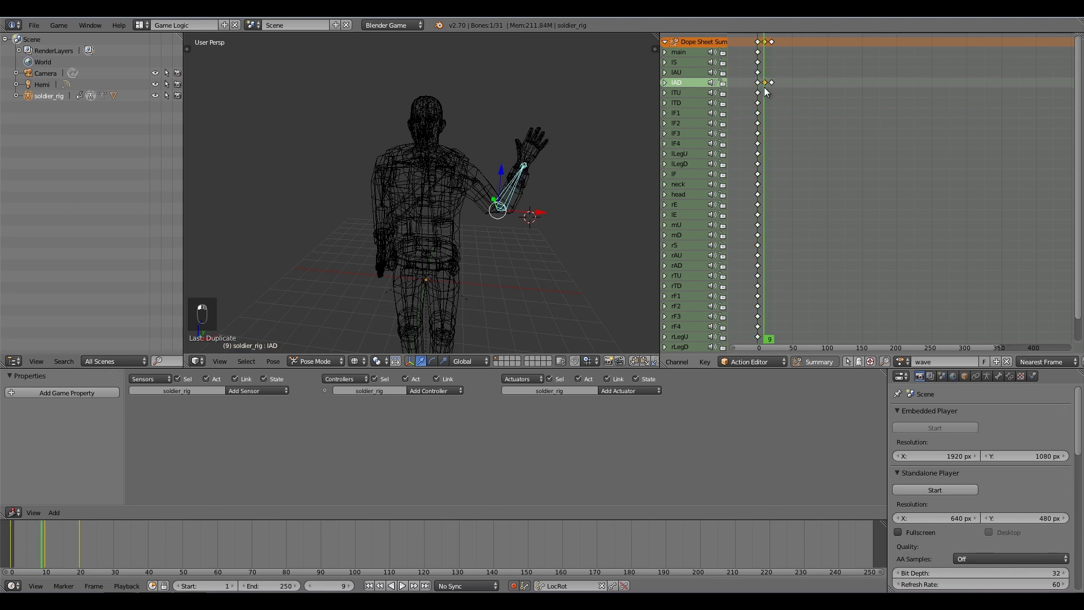
key(Down)
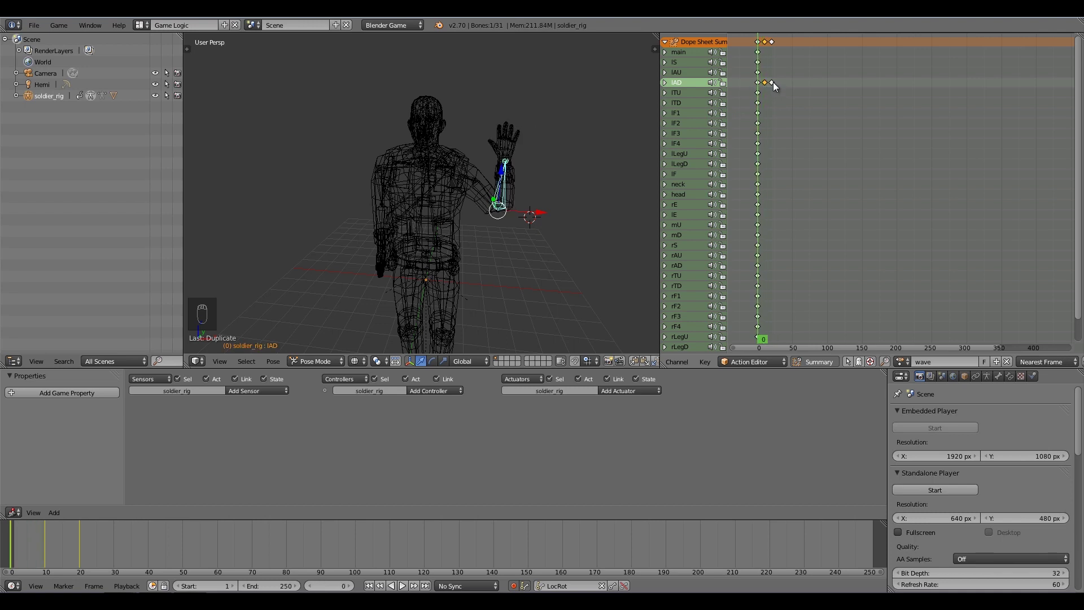
- Duplicate the frame 10 and 20 wave keys to frames 30 and 40, then preview
shift+click(771, 83)
key(shift+d)
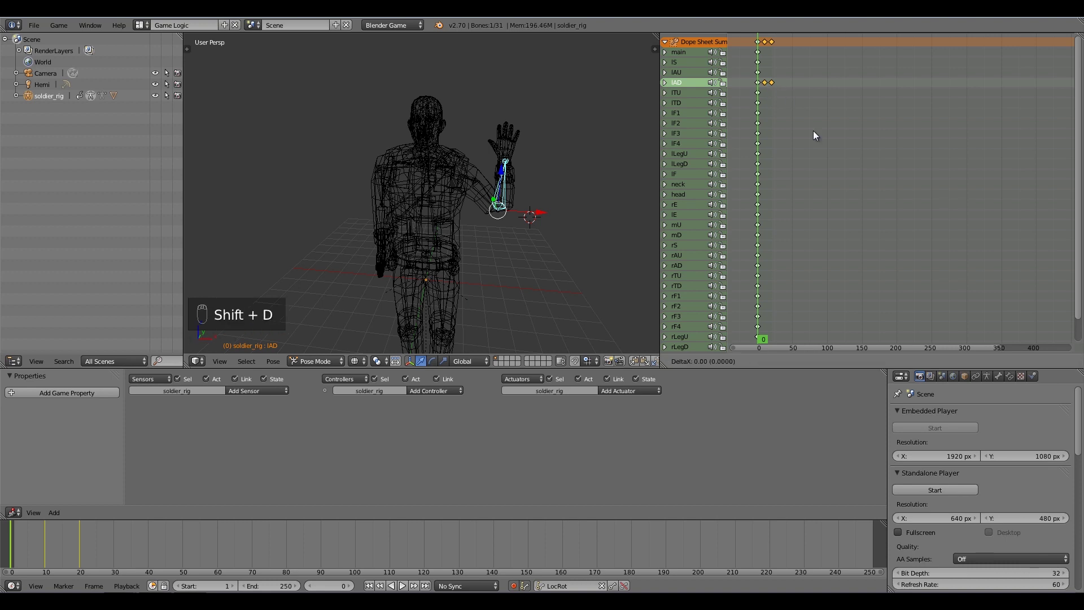
click(813, 131)
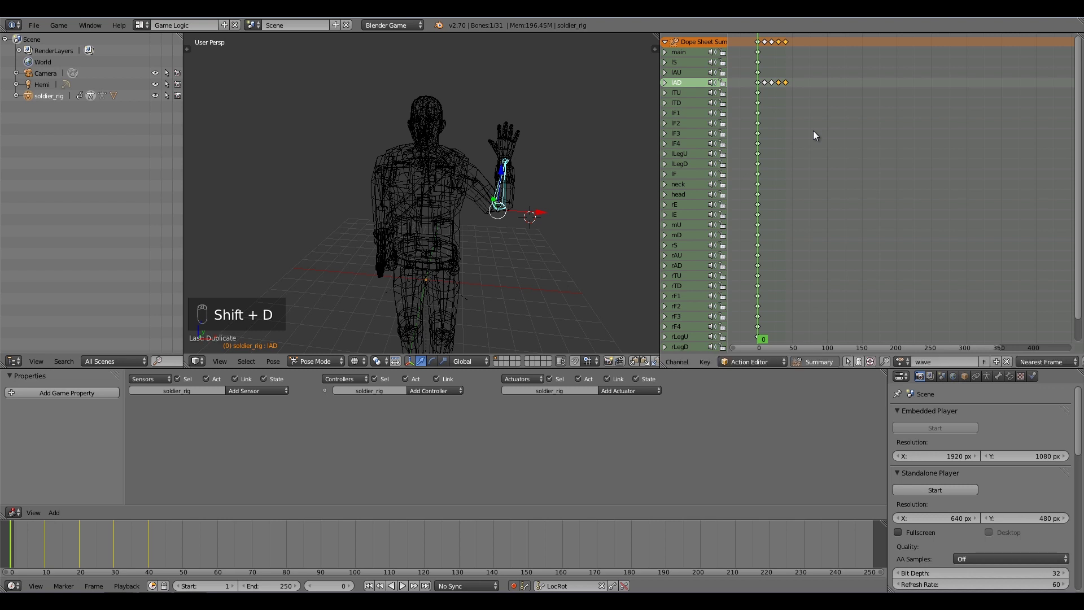
mouse_move(758, 77)
mouse_down()
mouse_move(796, 80)
mouse_move(758, 83)
mouse_up()
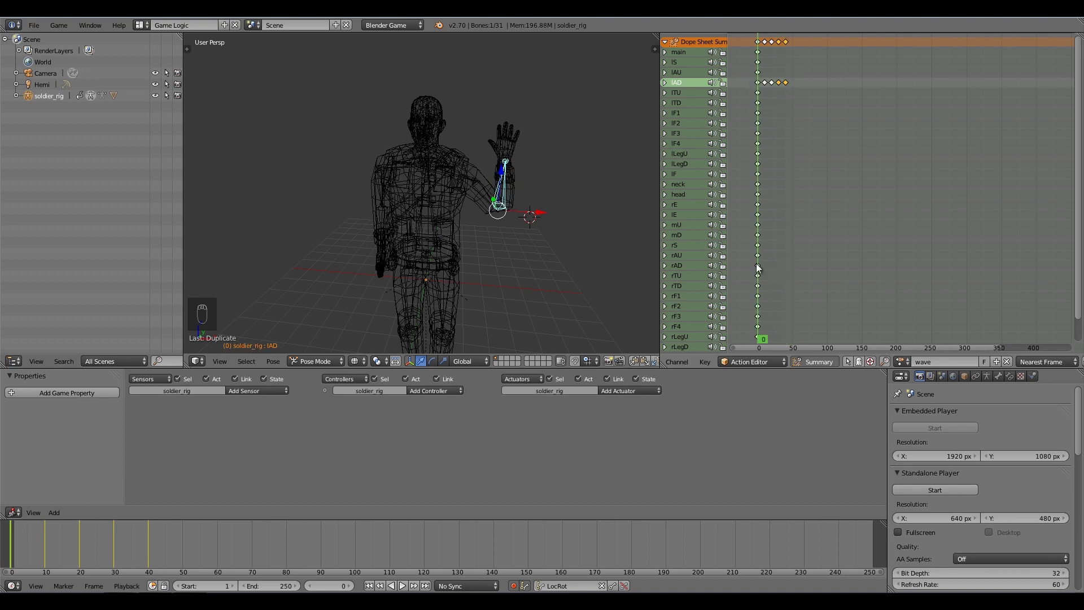